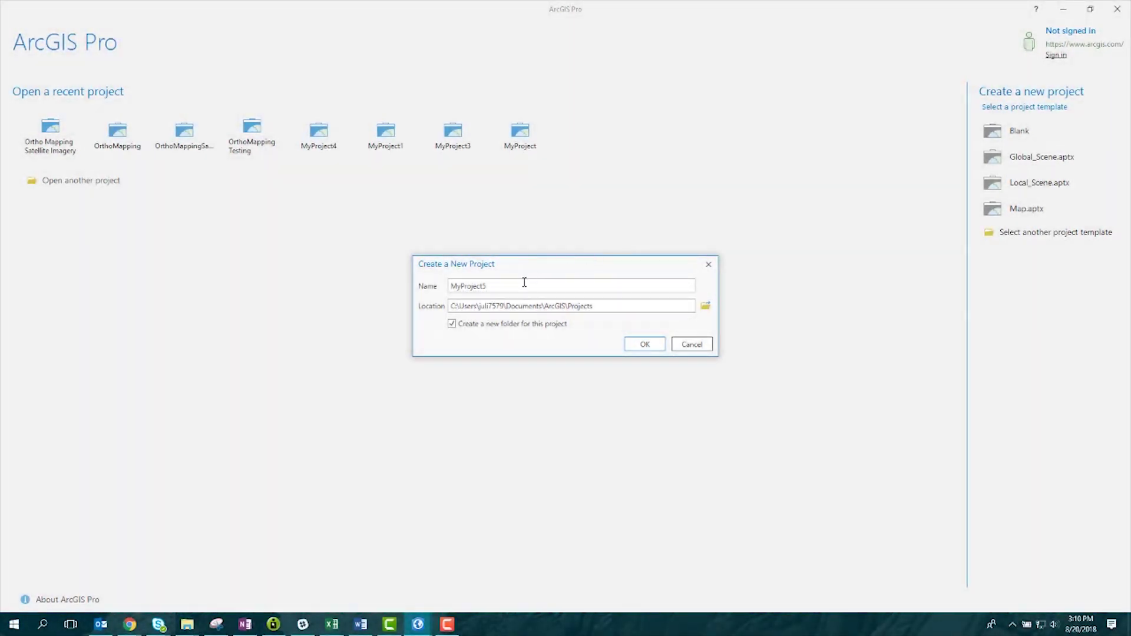
- Name the new project 'Ortho Mapping Portland' and create it
double_click(523, 283)
text(Or)
text(tho Mapping)
text( Pro)
text(ortland)
click(653, 348)
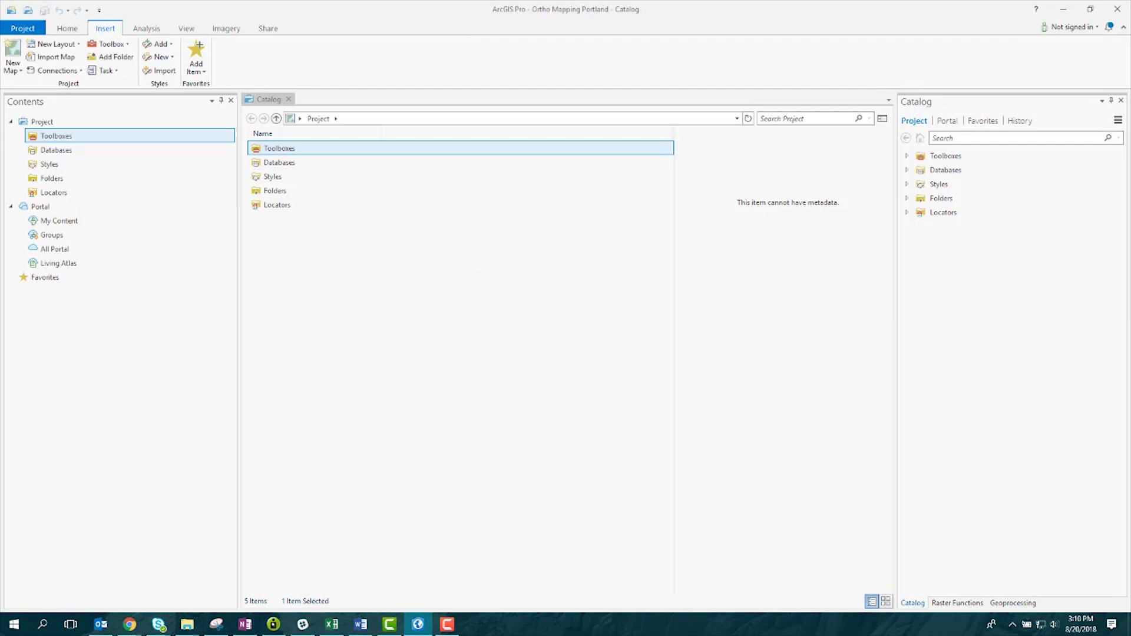
click(225, 31)
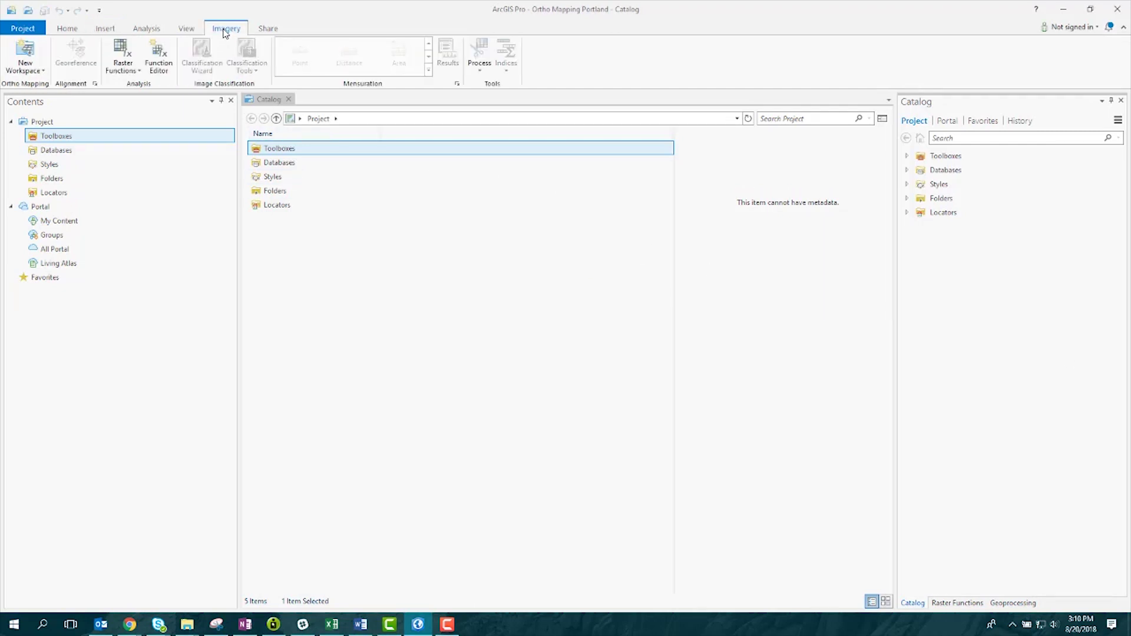
- Start a Satellite ortho mapping workspace 'Portland Orthos' described 'Portland, OR / IKONOS / August 2018'
click(35, 72)
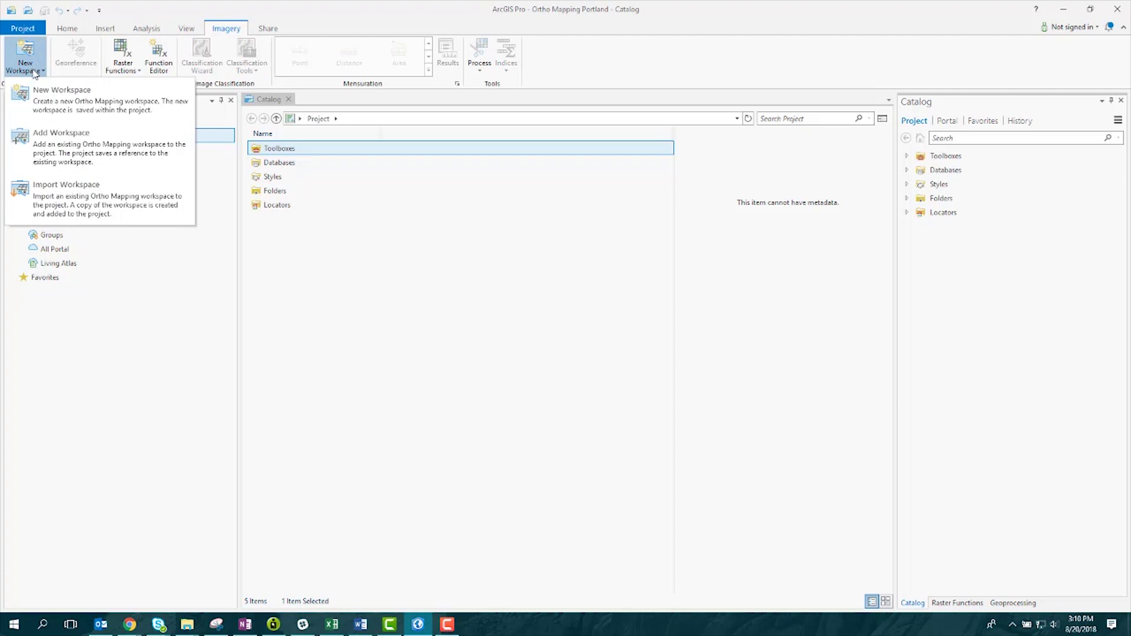
click(167, 118)
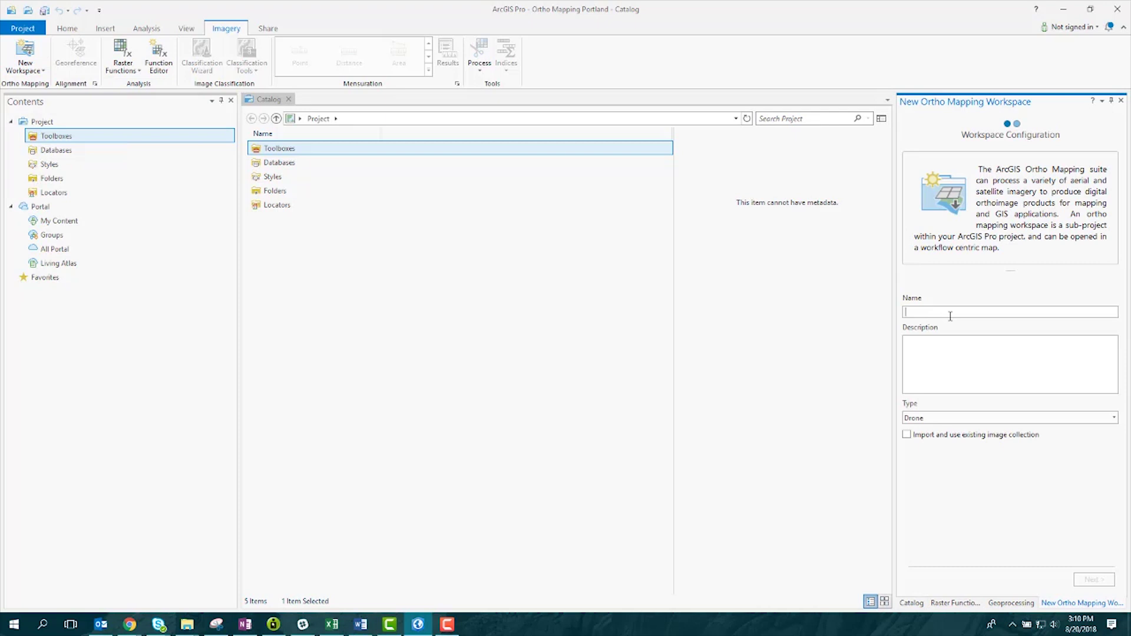
text(Portland)
text(Portland)
text(, OR)
key(Return)
text(IKONO)
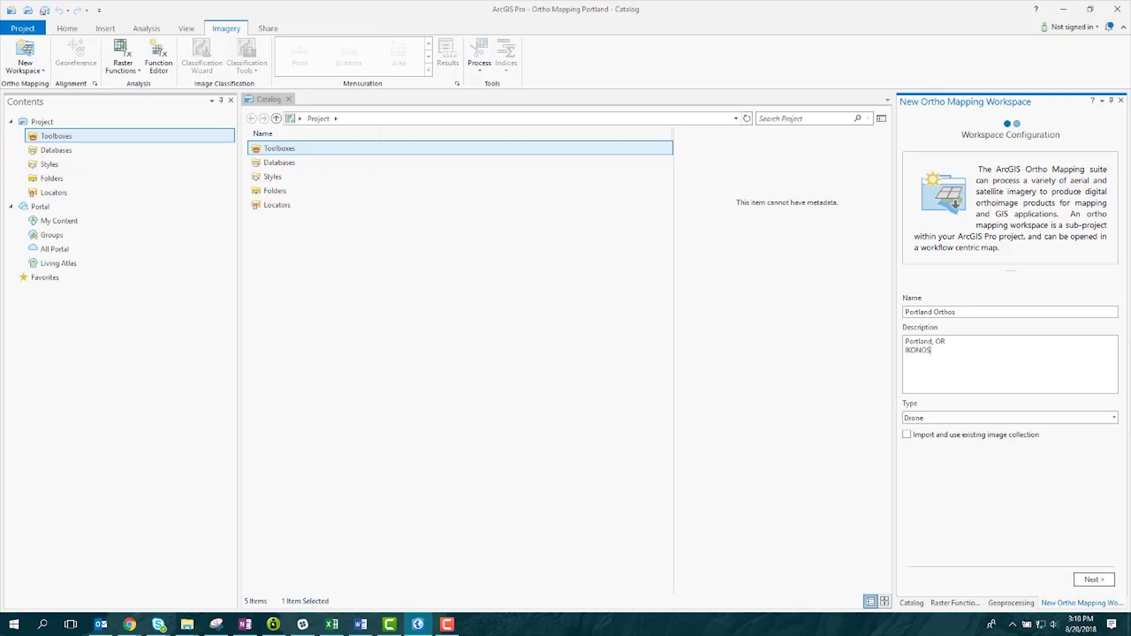
text(S)
key(Return)
text(August, 2018)
click(1115, 420)
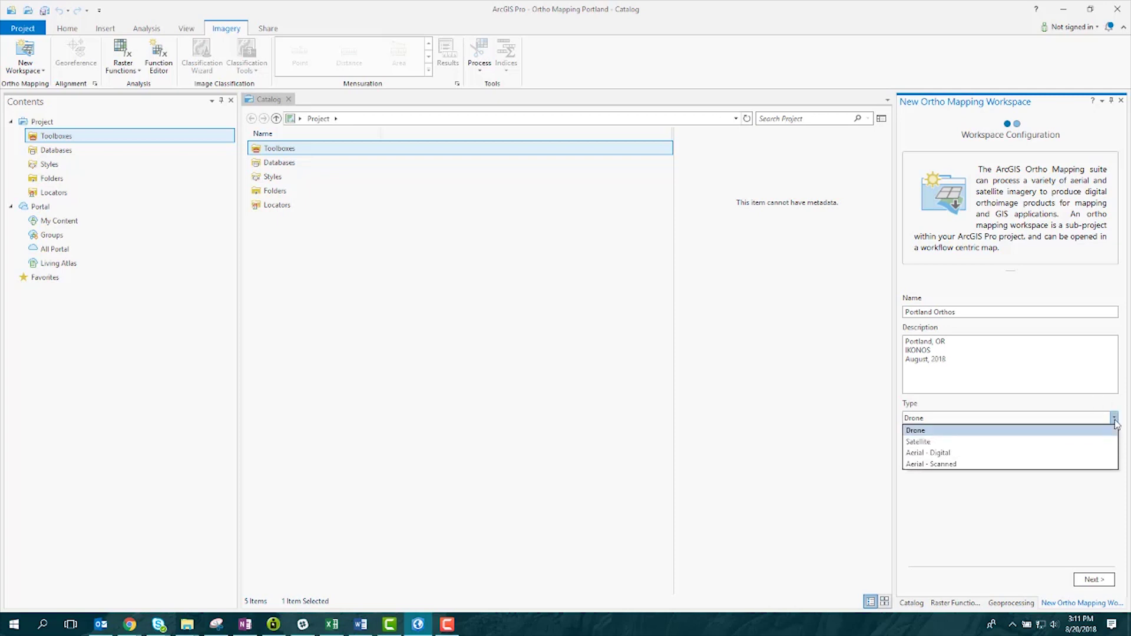
click(1097, 446)
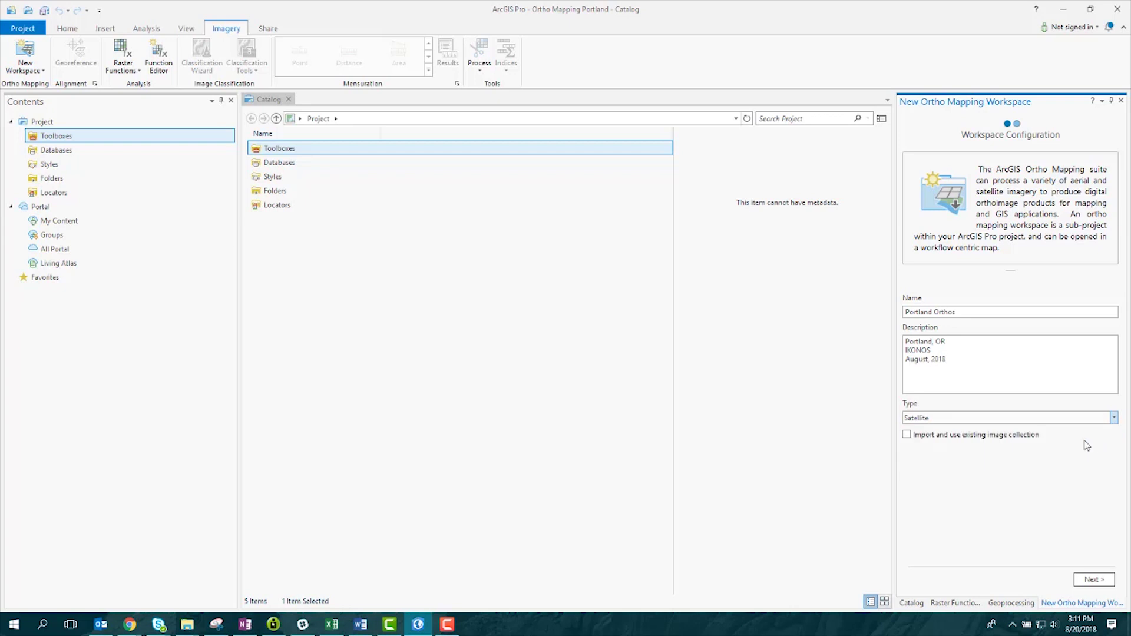
click(1094, 580)
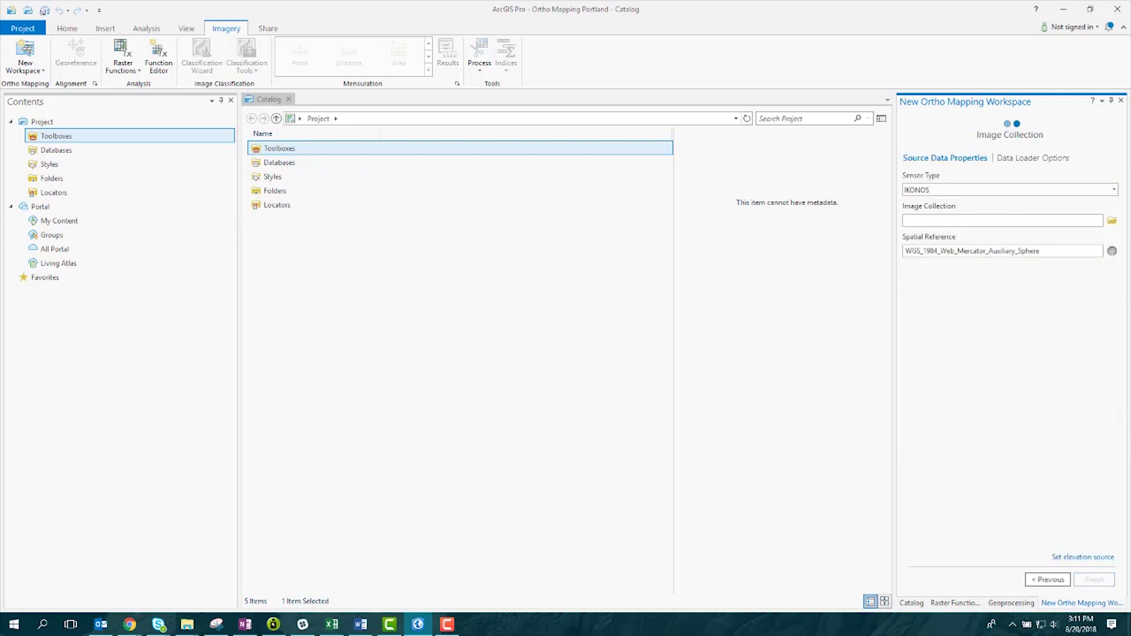
click(1114, 190)
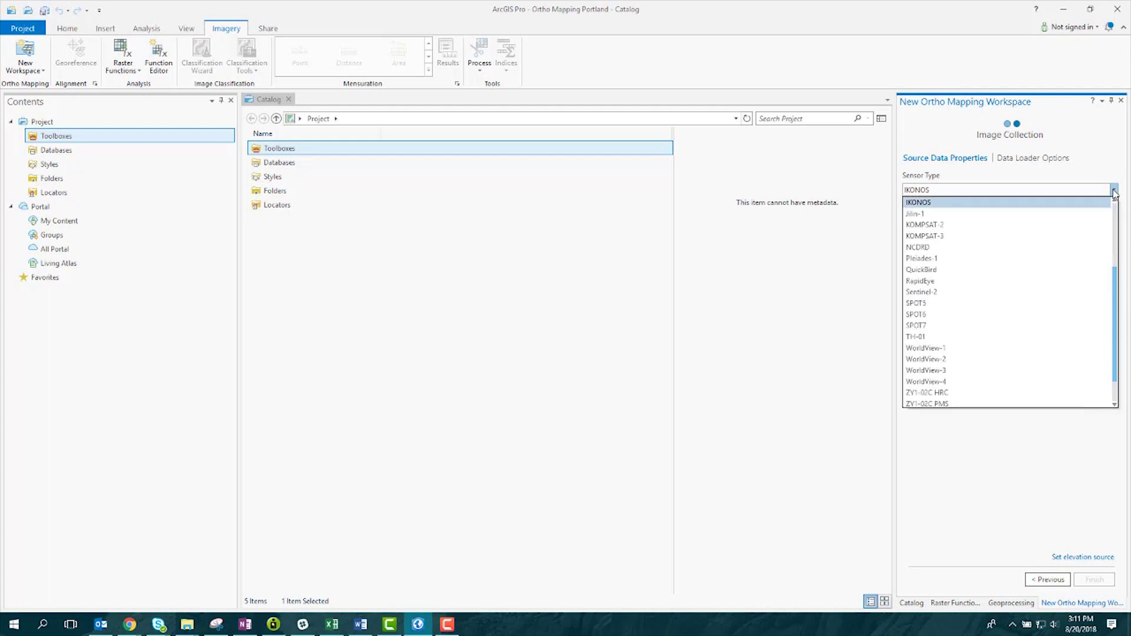
drag(1116, 284, 1109, 254)
click(1108, 251)
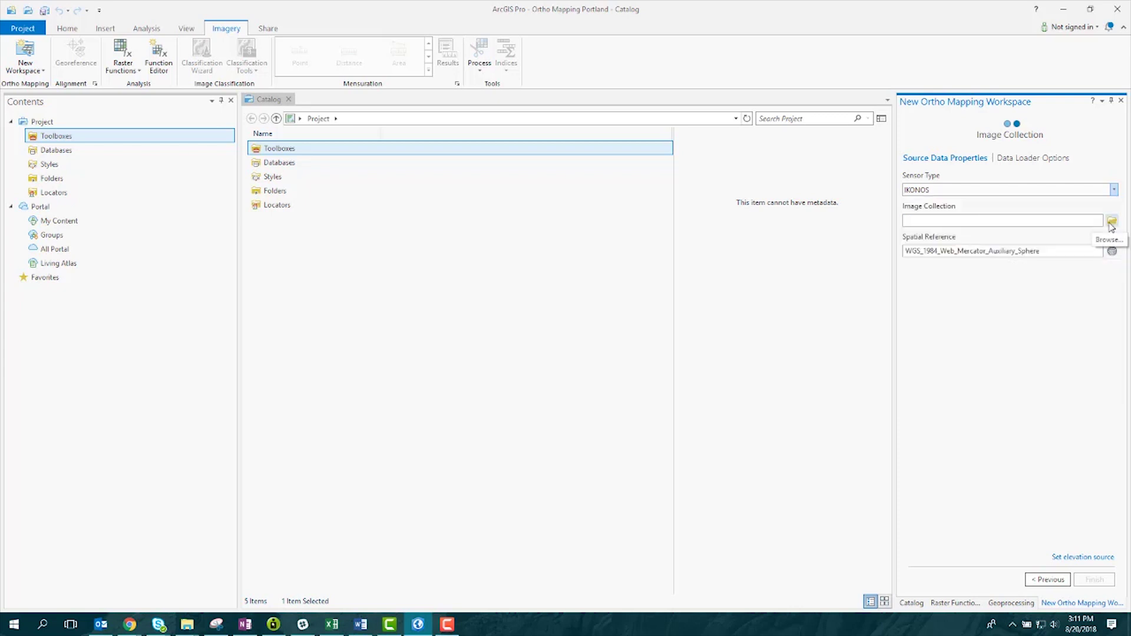
- Set the image collection folder to Documentation > Orthomapping Workflow > Portland Data
click(1111, 223)
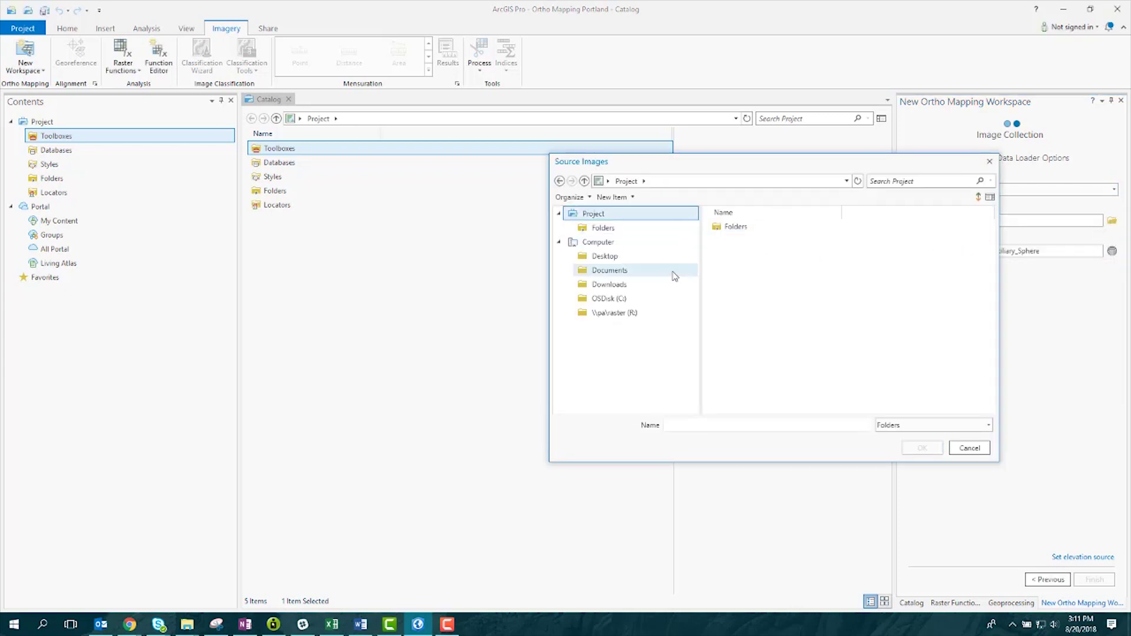
click(616, 255)
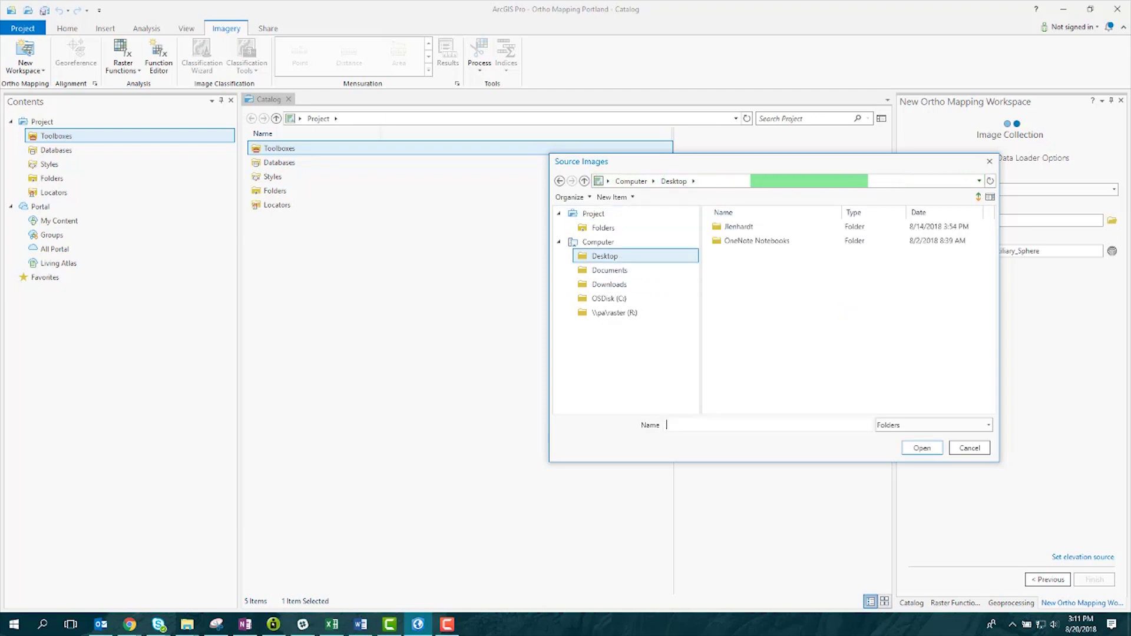
double_click(744, 229)
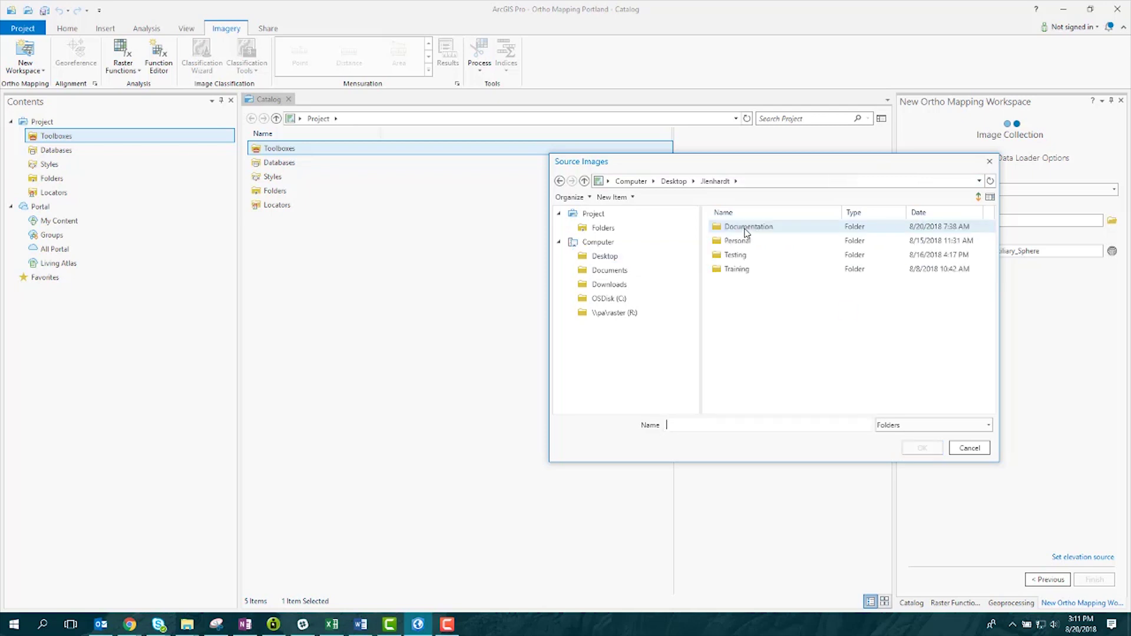
click(741, 256)
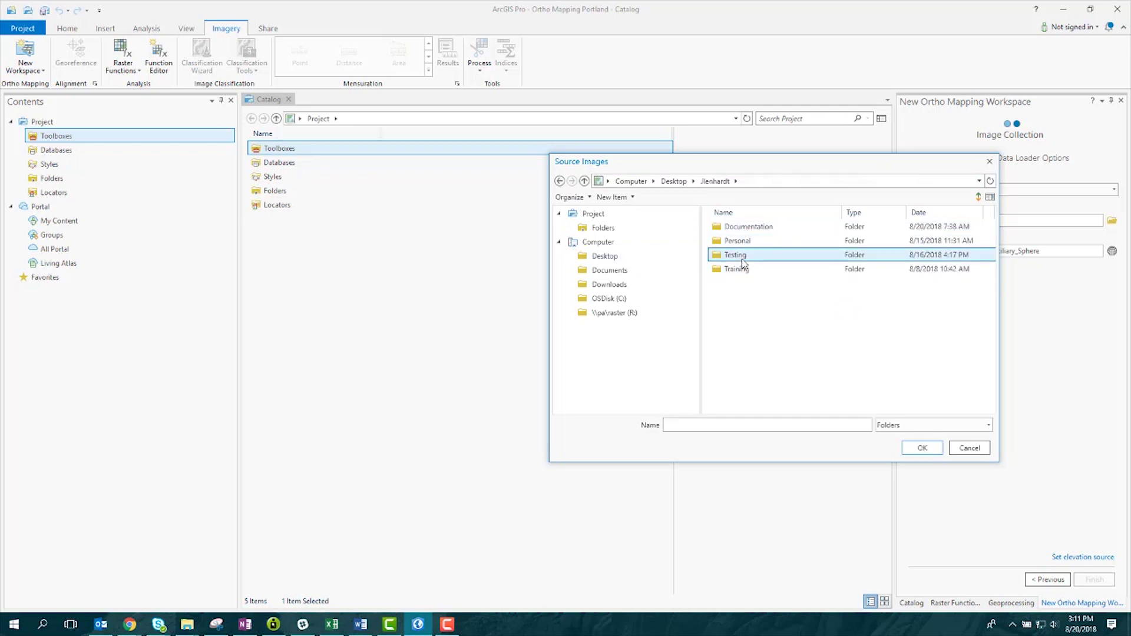
click(744, 227)
double_click(745, 227)
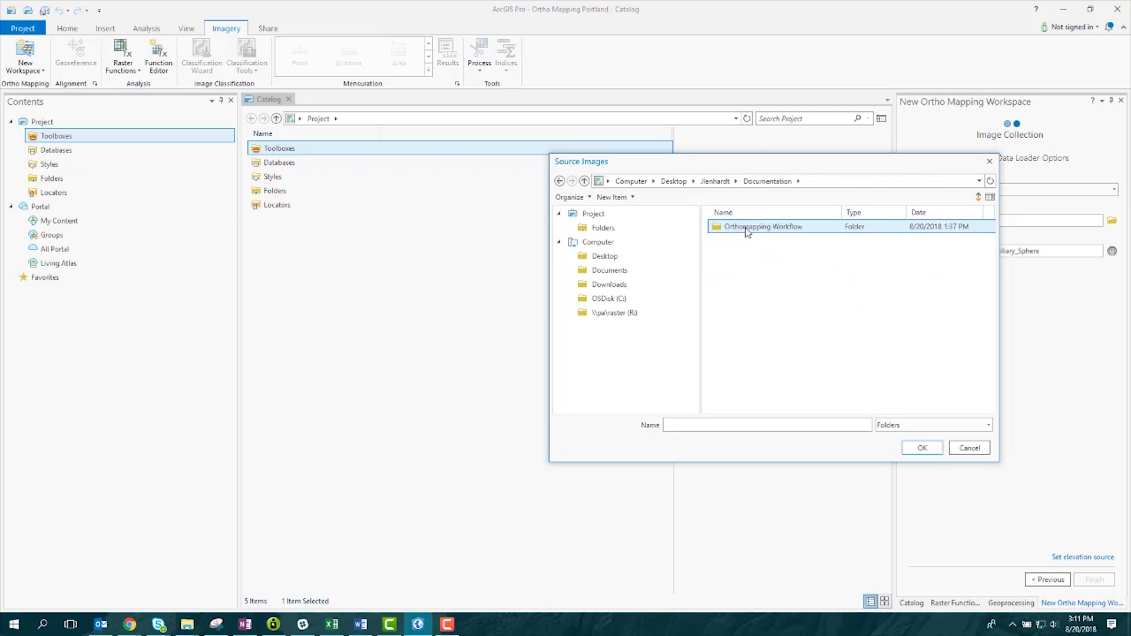
double_click(745, 227)
click(744, 270)
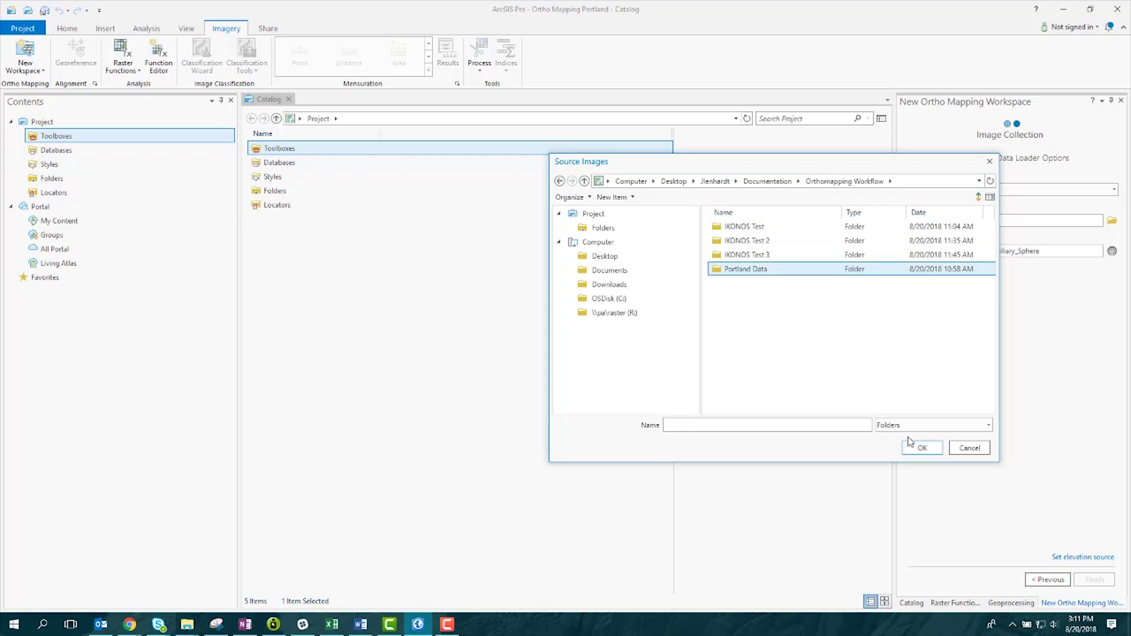
click(917, 450)
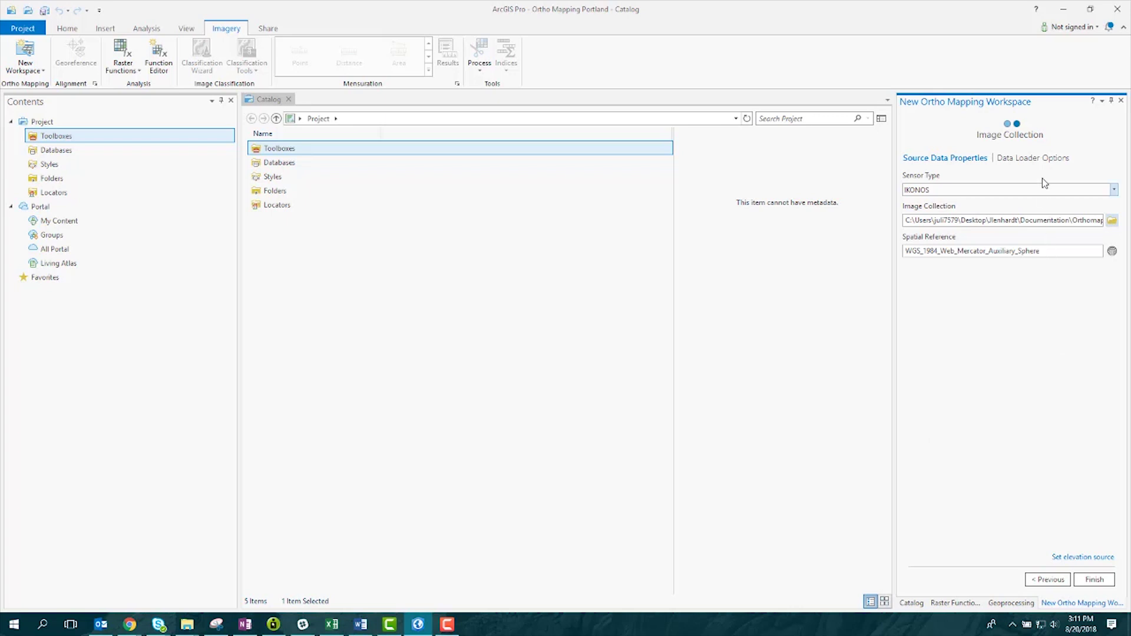
click(1044, 163)
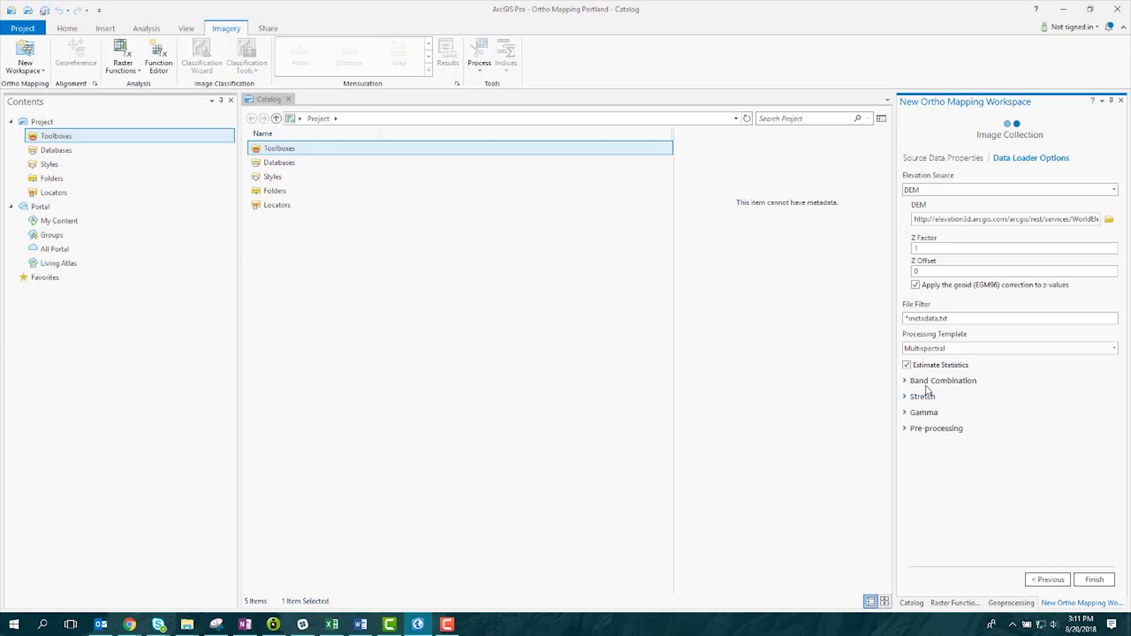
- Review the band combination, stretch, gamma and pre-processing defaults, then finish building the workspace
click(908, 384)
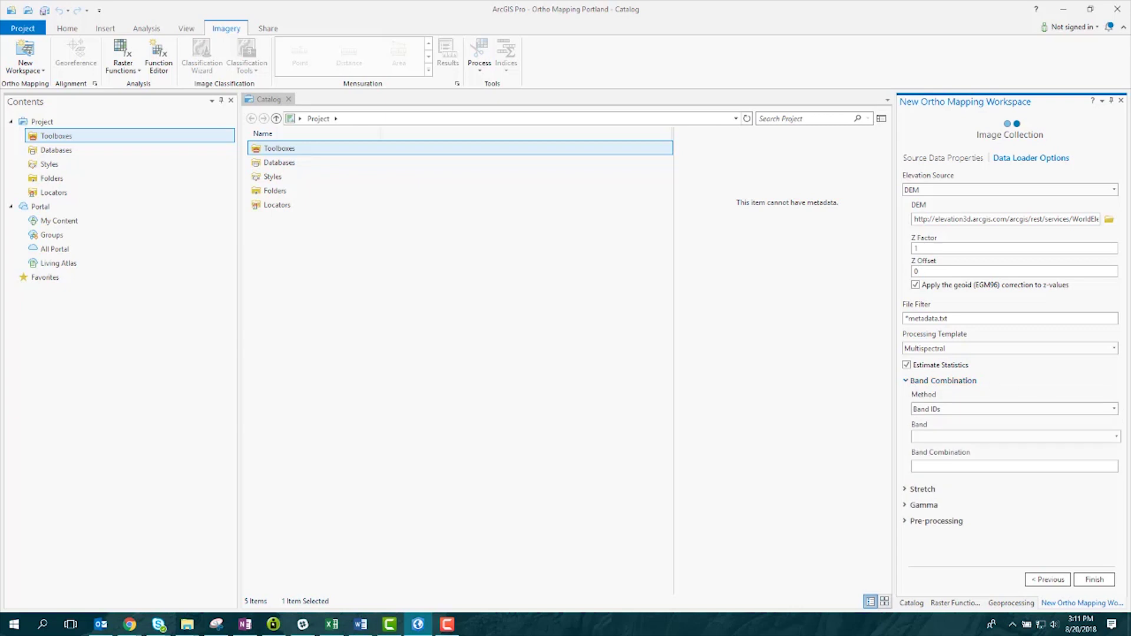
click(906, 490)
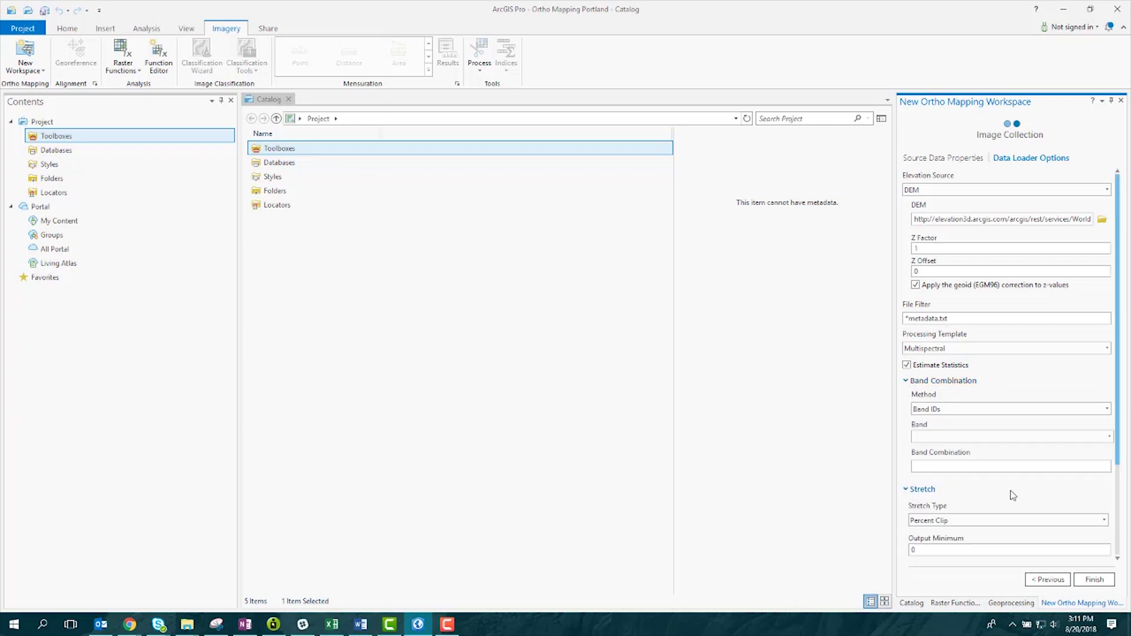
scroll(1087, 494, down, 3)
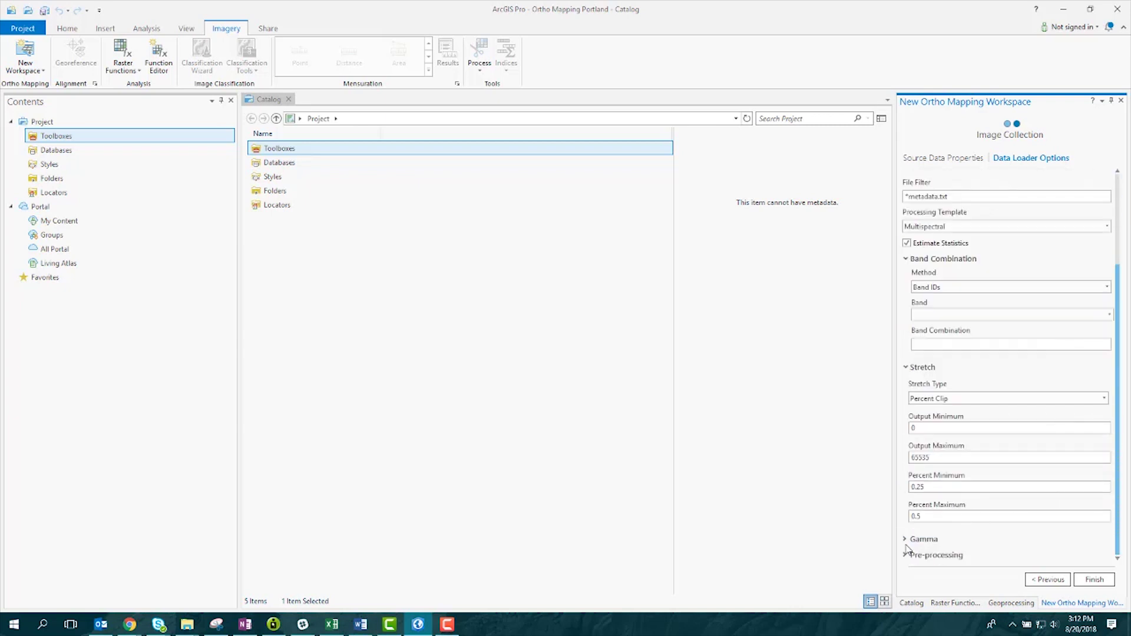
click(923, 539)
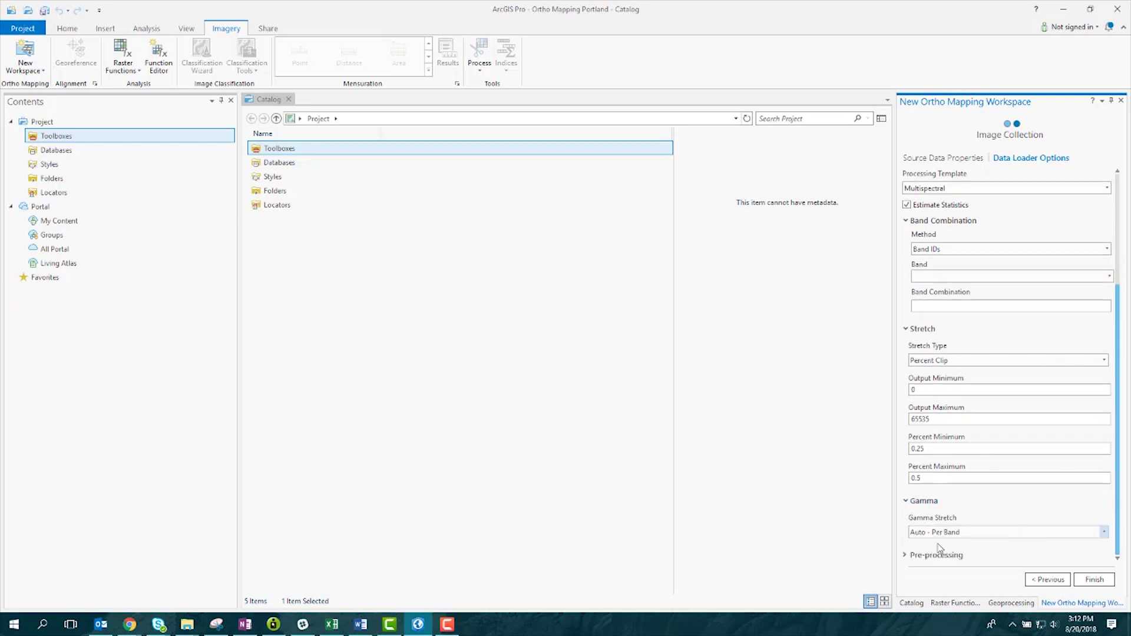
click(1026, 551)
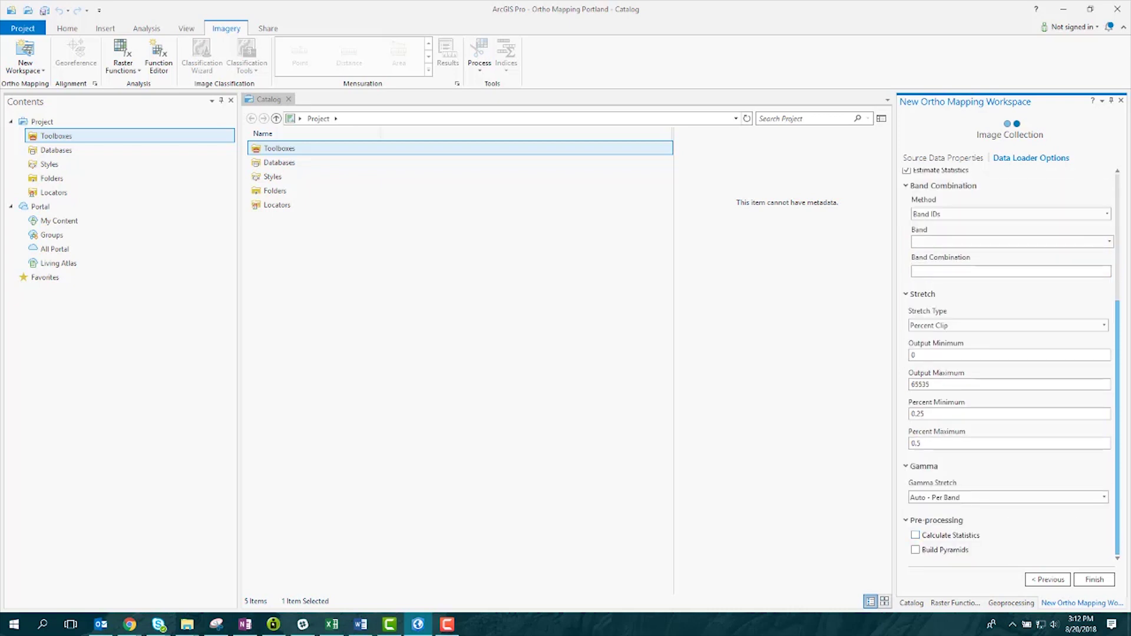
click(1092, 580)
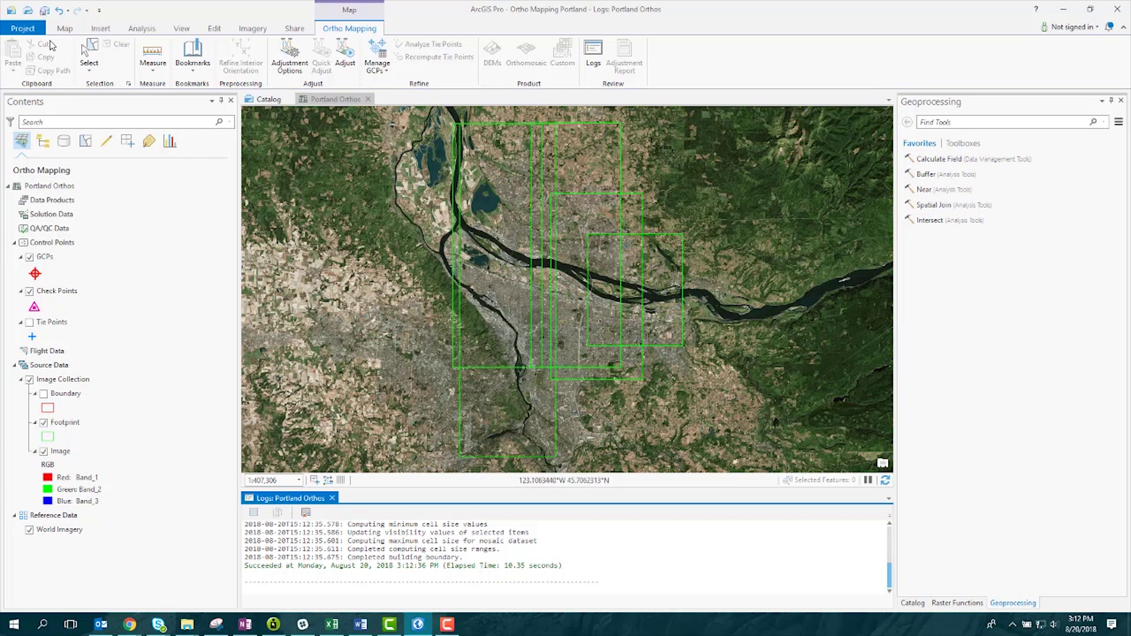
- Zoom into the IKONOS imagery and pan to centre the Willamette River
click(61, 29)
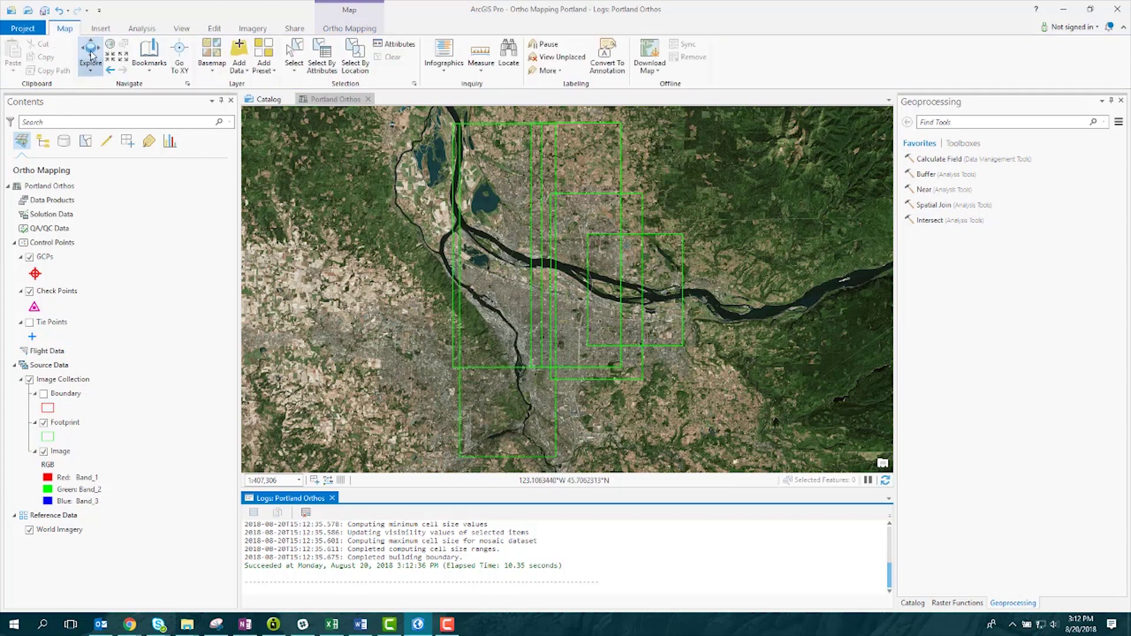
click(91, 56)
scroll(587, 287, up, 5)
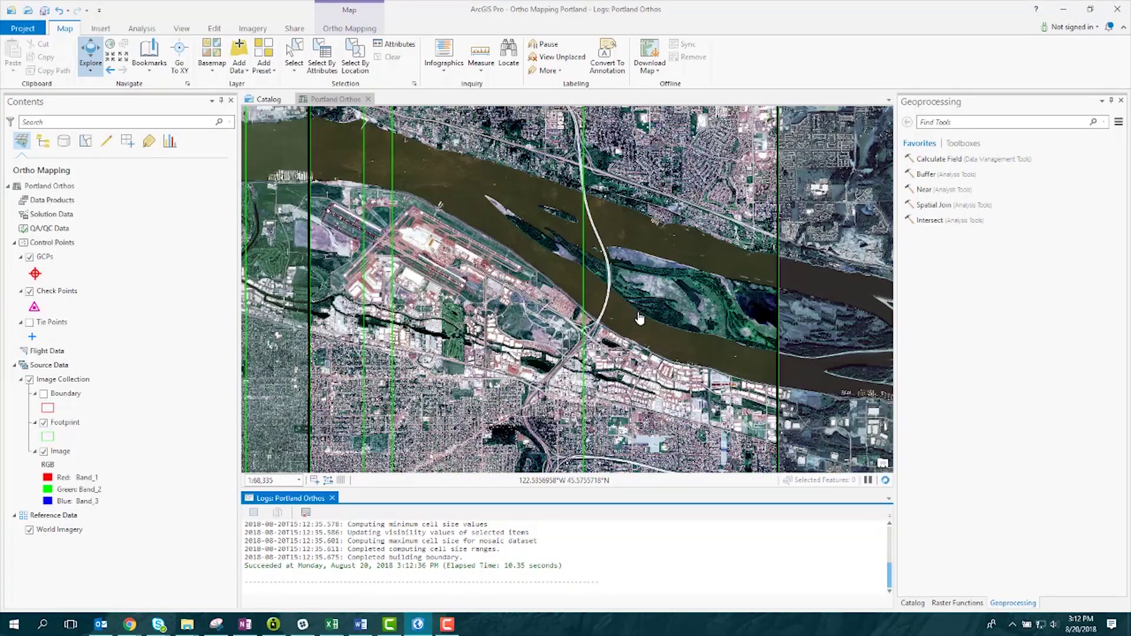
drag(640, 318, 769, 288)
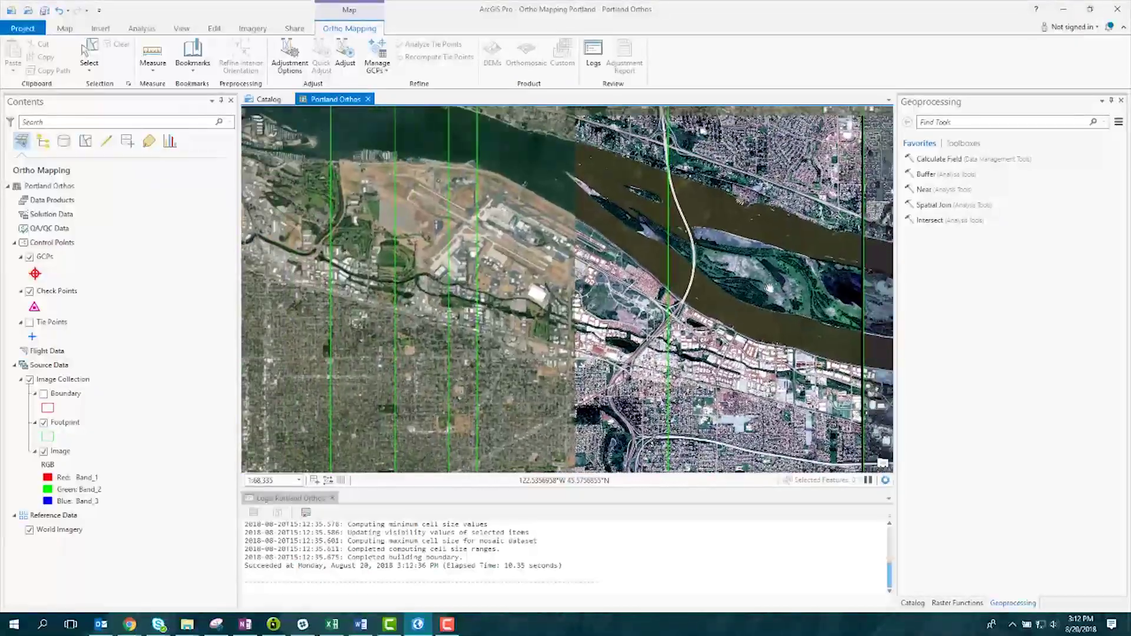
drag(565, 294, 825, 268)
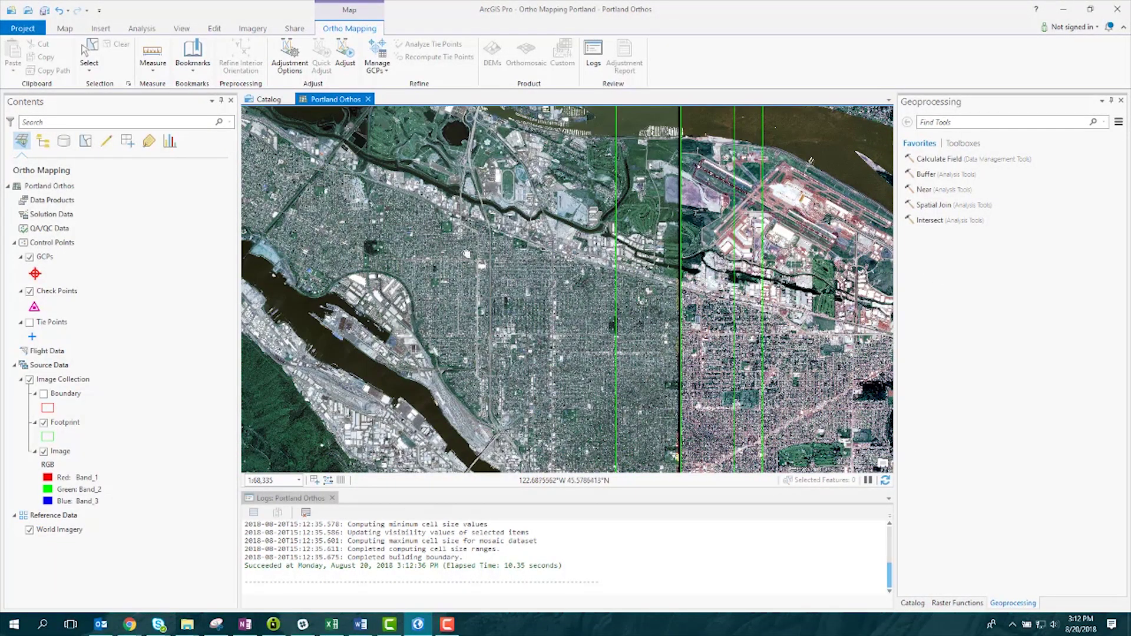
drag(467, 255, 713, 268)
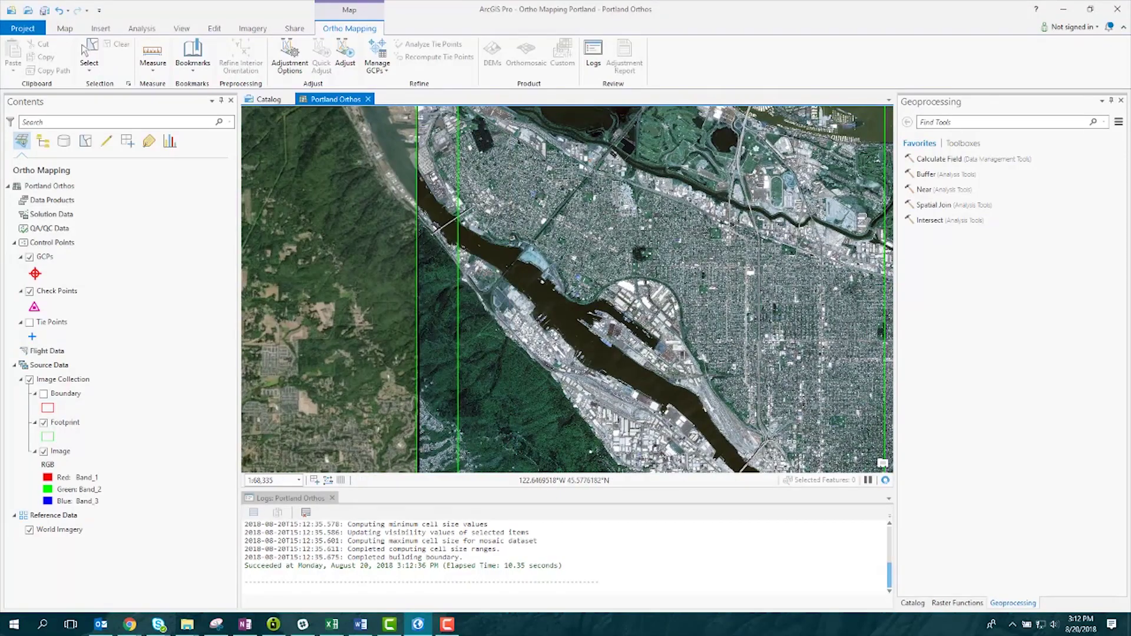